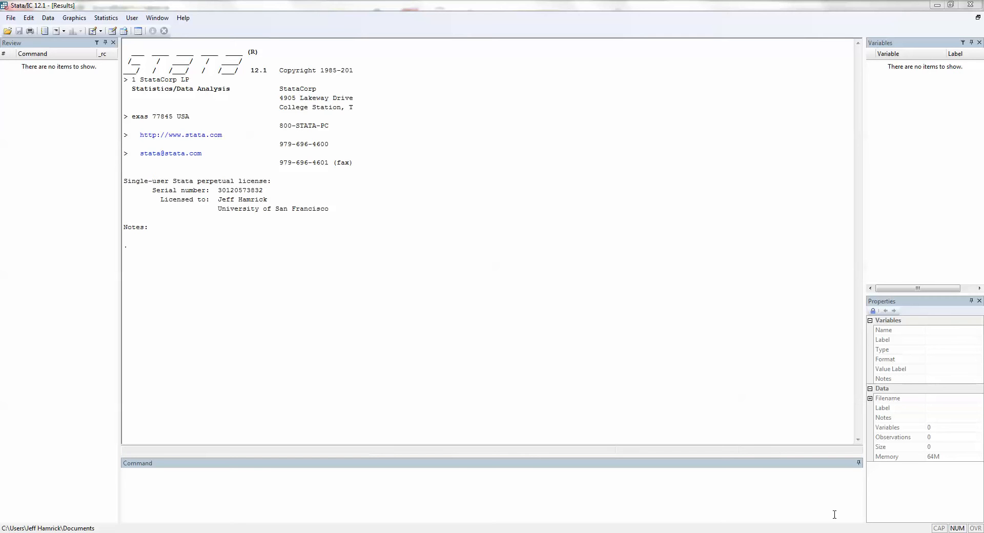
Step: Import the text dataset beer.csv from the TimeSeries beer folder as comma-delimited data
{"action": "left_click", "coordinate": [11, 19]}
{"action": "mouse_move", "coordinate": [62, 126]}
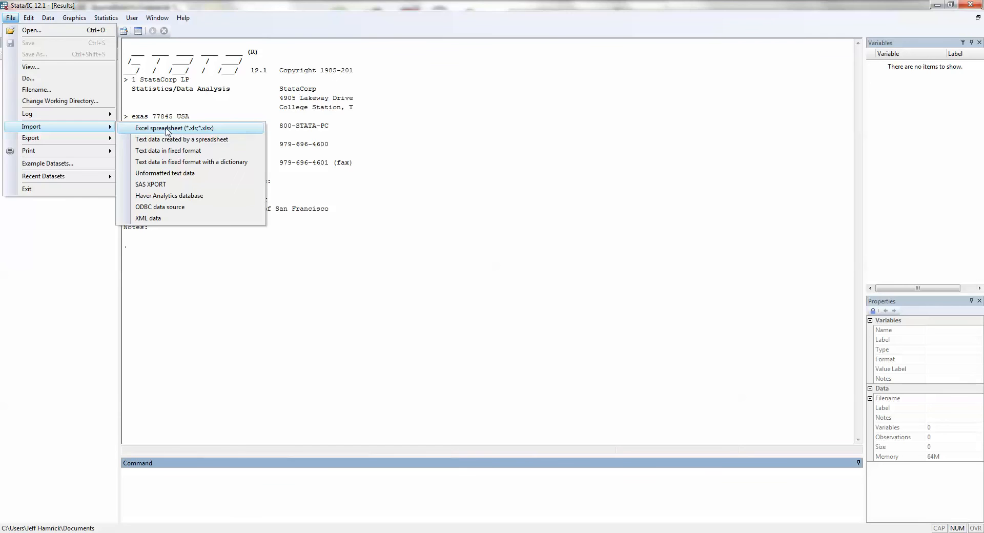
{"action": "left_click", "coordinate": [169, 140]}
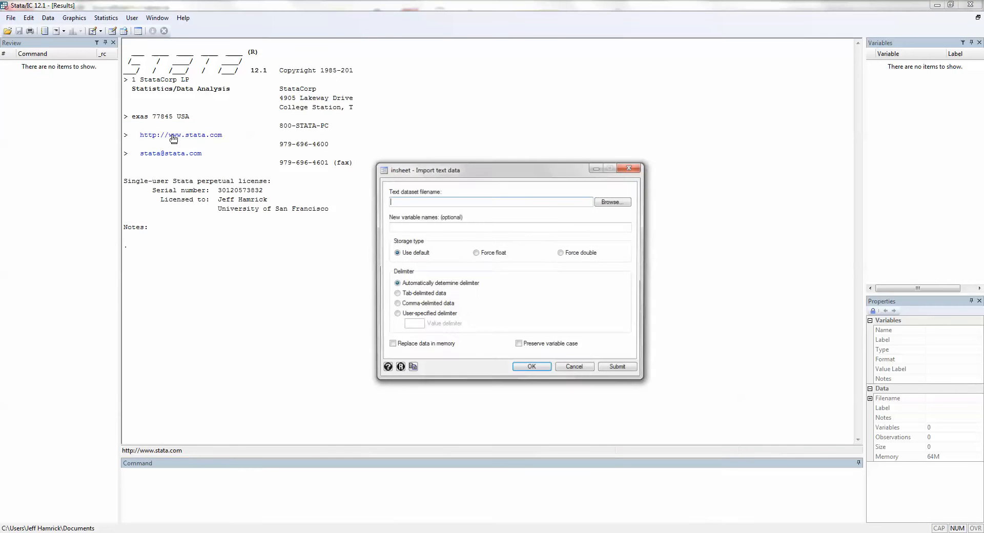
{"action": "left_click", "coordinate": [626, 202]}
{"action": "left_click", "coordinate": [449, 212]}
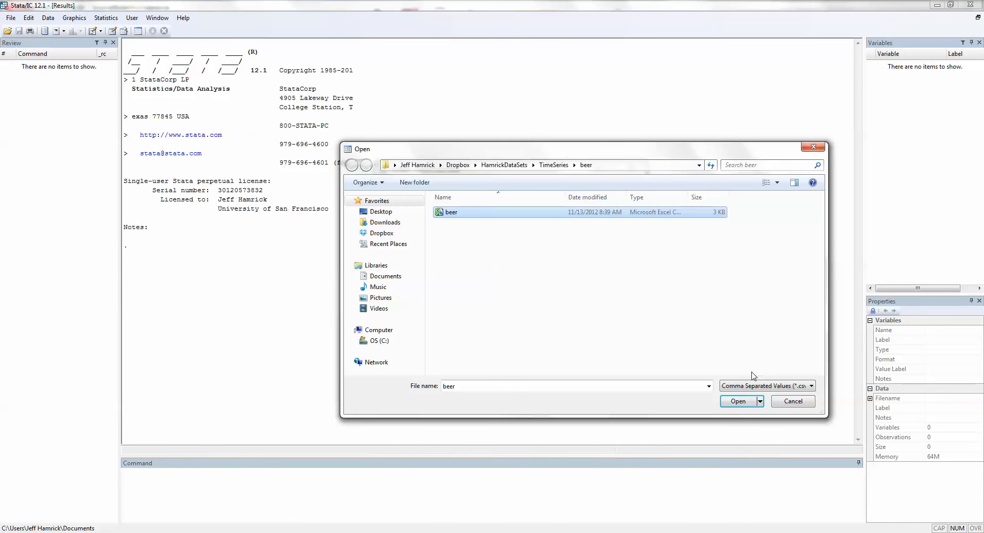
{"action": "left_click", "coordinate": [741, 401]}
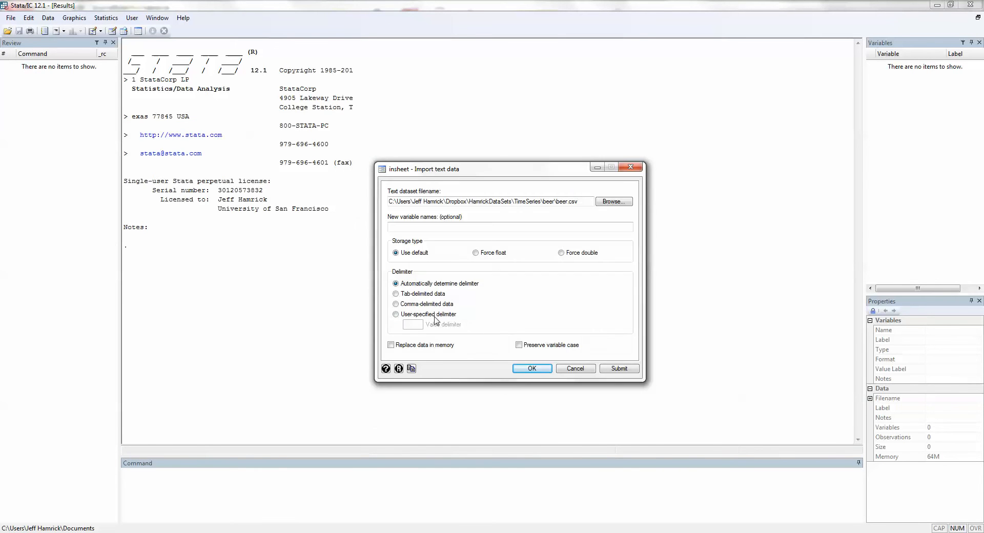
{"action": "left_click", "coordinate": [437, 305]}
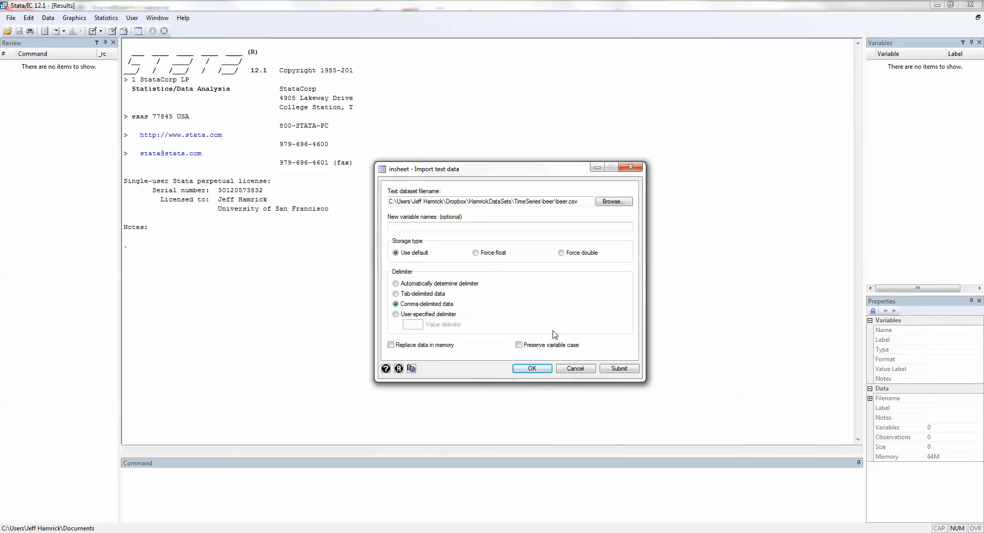
{"action": "left_click", "coordinate": [536, 369]}
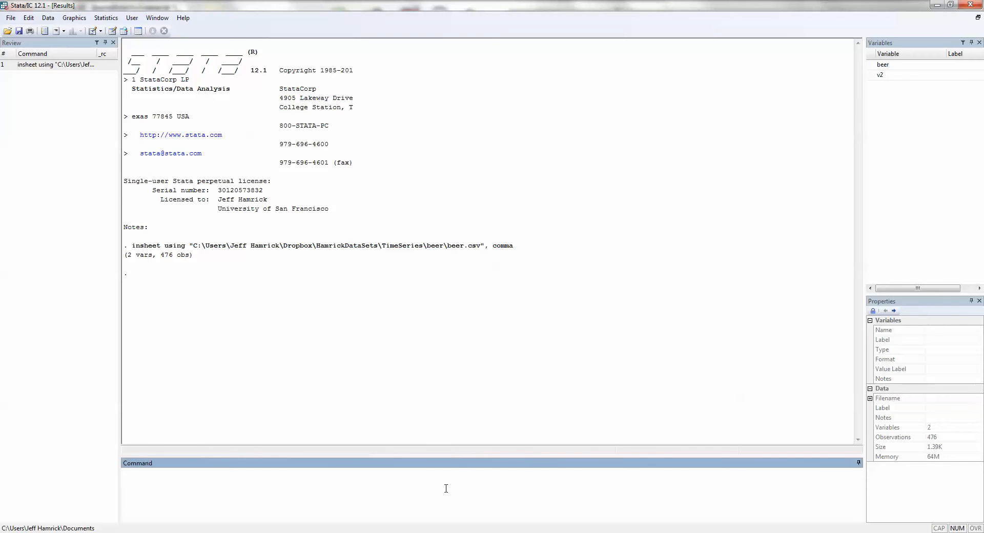
Step: Generate the variable time as tm(1956m1)+_n-1 and declare the dataset as a monthly time series on it
{"action": "type", "text": "gen time = tm(1956m1)+_n-1"}
{"action": "key", "text": "Return"}
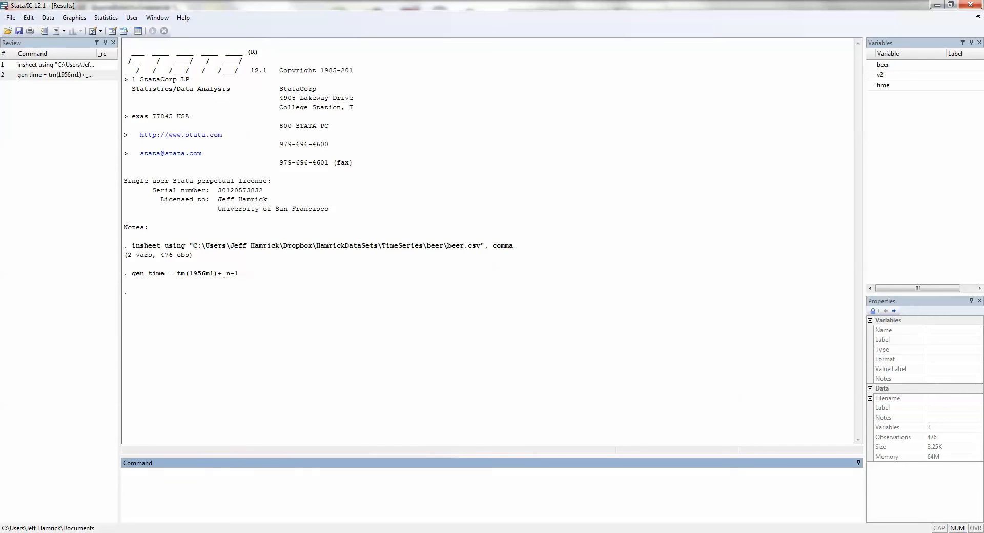
{"action": "type", "text": "tsset time, monthly"}
{"action": "key", "text": "Return"}
Step: Browse the dataset to check the beer, v2 and time values, and close the data view
{"action": "type", "text": "browse"}
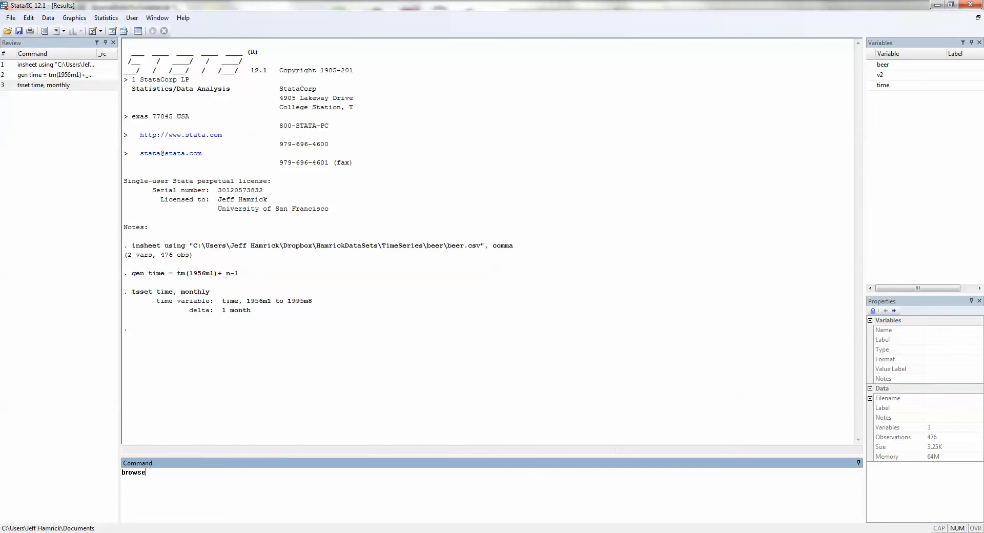
{"action": "key", "text": "Return"}
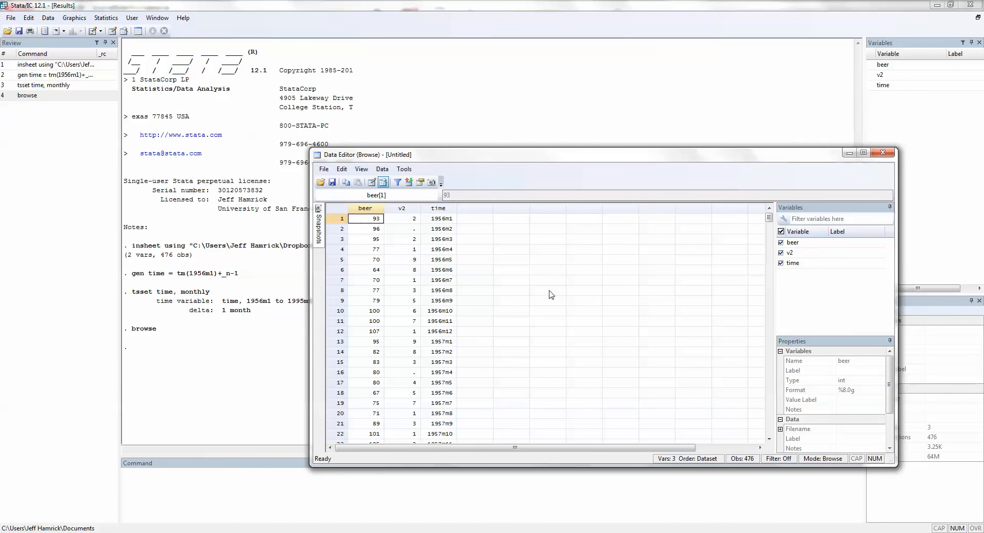
{"action": "left_click", "coordinate": [882, 153]}
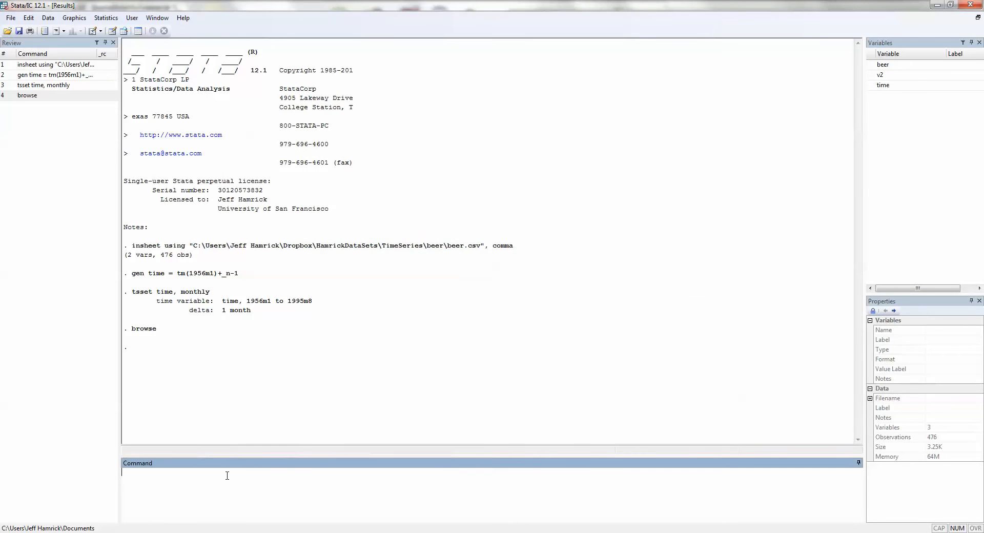
Step: Plot beer as a time-series line, enlarge the graph to examine its trend and seasonality, and close it
{"action": "type", "text": "tsline beer"}
{"action": "key", "text": "Return"}
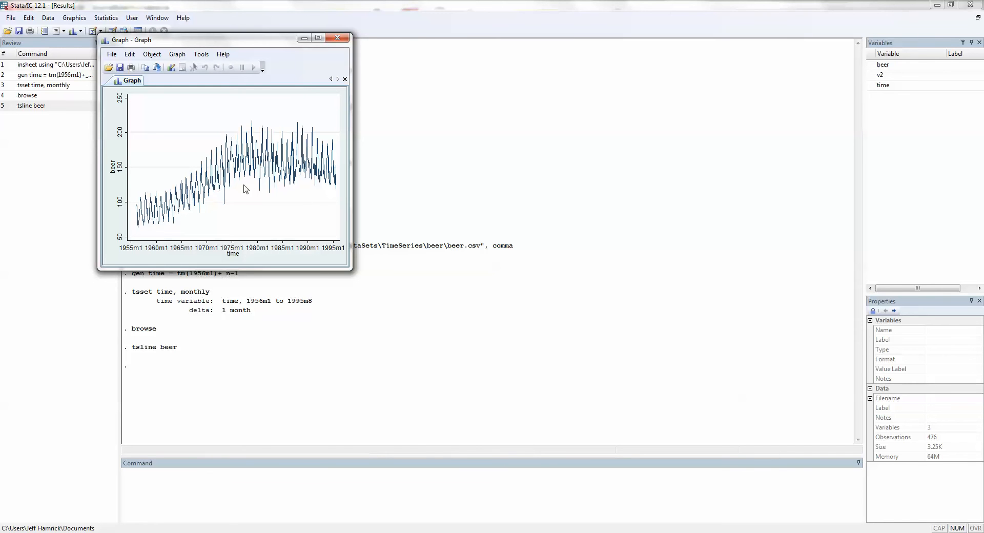
{"action": "left_click_drag", "start_coordinate": [351, 268], "coordinate": [634, 417]}
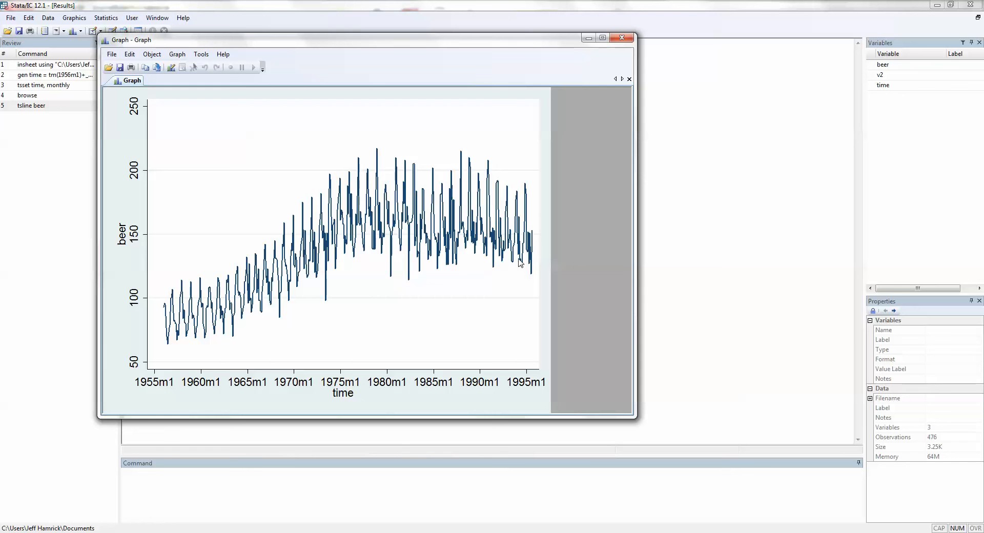
{"action": "left_click", "coordinate": [626, 38]}
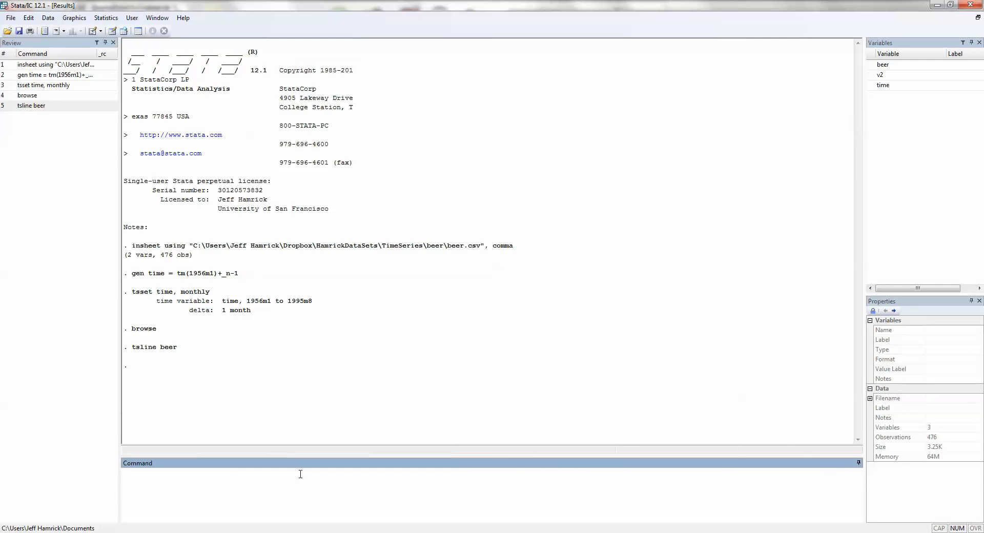
Step: Regress beer on time to fit a linear trend
{"action": "type", "text": "regress beer time"}
{"action": "key", "text": "Return"}
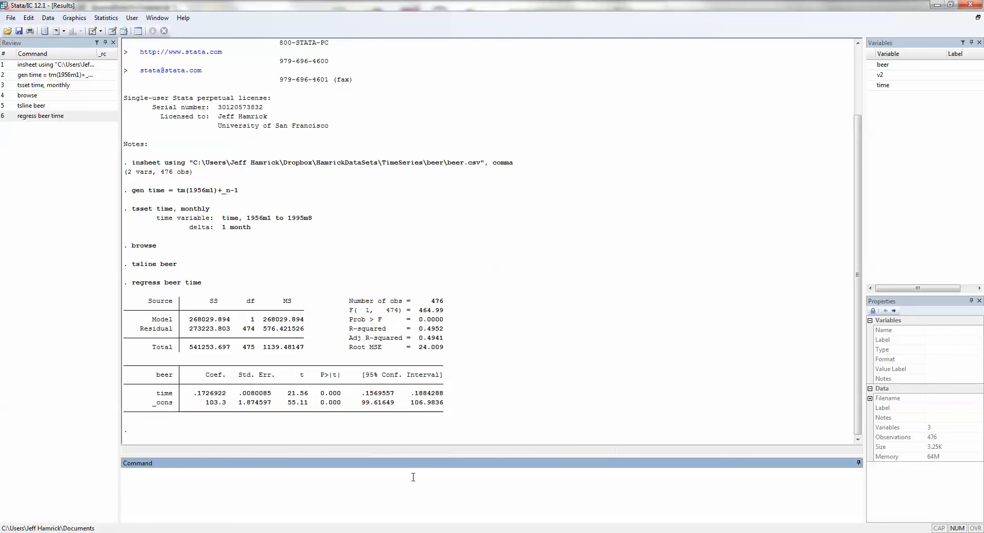
Step: Generate the quadratic trend variable quad as time^2
{"action": "type", "text": "gen "}
{"action": "type", "text": "time ="}
{"action": "key", "text": "BackSpace"}
{"action": "key", "text": "BackSpace"}
{"action": "key", "text": "BackSpace"}
{"action": "key", "text": "BackSpace"}
{"action": "key", "text": "BackSpace"}
{"action": "key", "text": "BackSpace"}
{"action": "key", "text": "BackSpace"}
{"action": "type", "text": "quad = time^2"}
{"action": "key", "text": "Return"}
Step: Regress beer on time and quad to fit a quadratic trend
{"action": "type", "text": "regress beer time qu"}
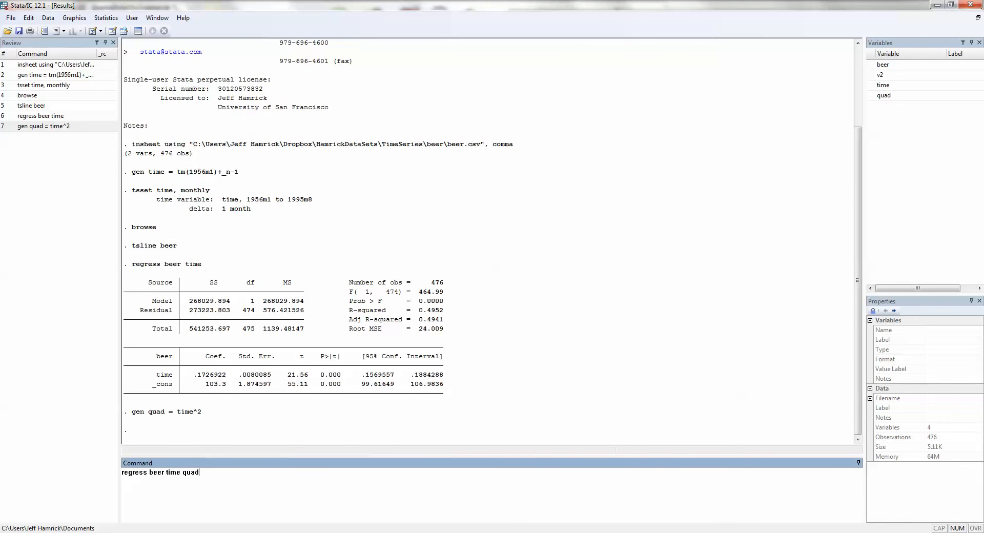
{"action": "type", "text": "ad"}
{"action": "key", "text": "Return"}
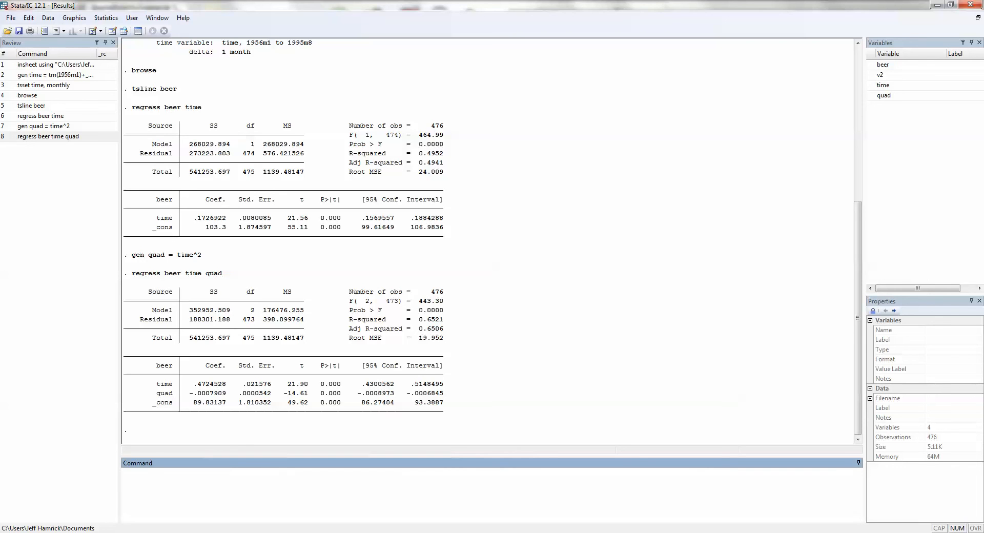
Step: Try to generate the variable logtime as log(time)
{"action": "type", "text": "gen logtime = log(time)"}
{"action": "key", "text": "Return"}
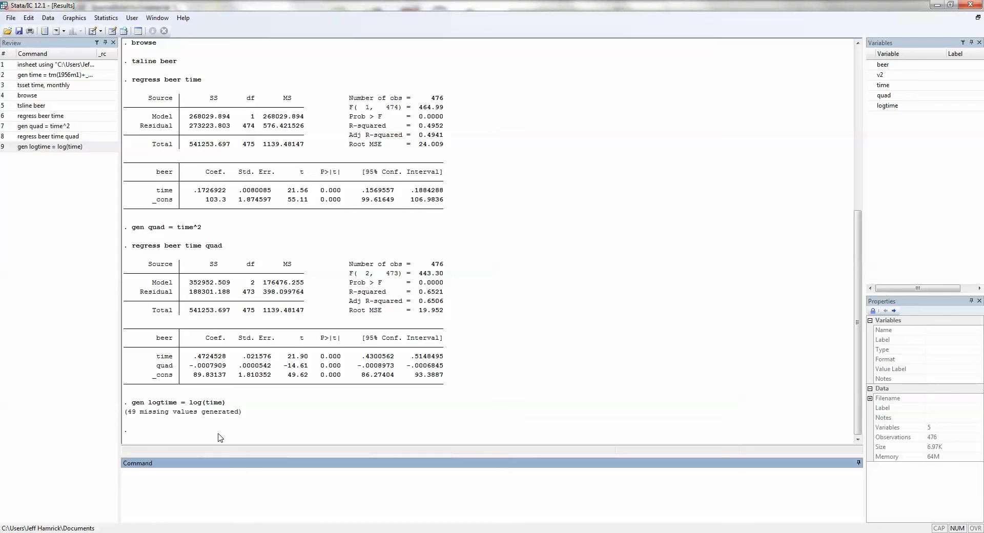
{"action": "type", "text": "remove"}
{"action": "key", "text": "BackSpace"}
{"action": "key", "text": "BackSpace"}
{"action": "key", "text": "BackSpace"}
{"action": "key", "text": "BackSpace"}
Step: Drop the variable logtime from the dataset
{"action": "left_click", "coordinate": [888, 107]}
{"action": "right_click", "coordinate": [889, 108]}
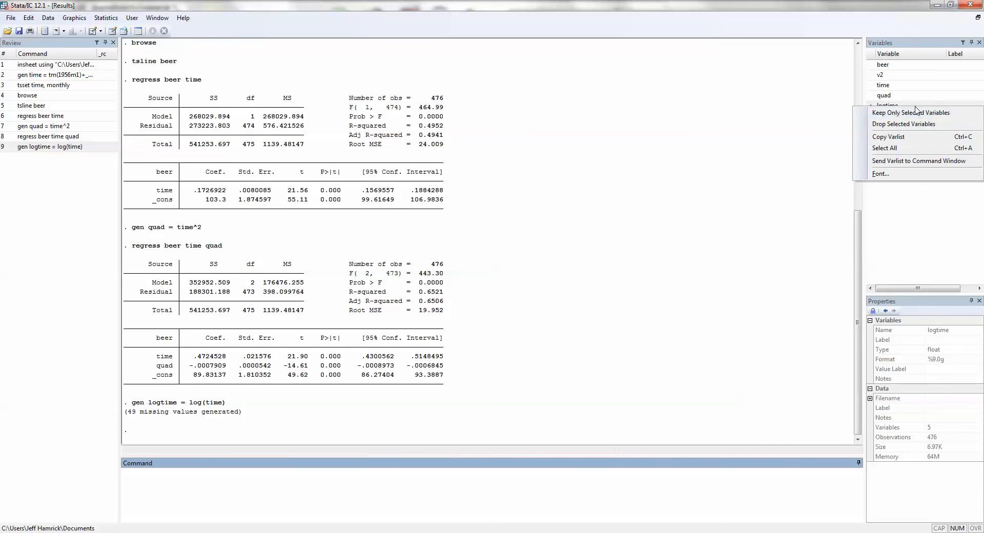
{"action": "left_click", "coordinate": [913, 125]}
{"action": "left_click", "coordinate": [522, 295]}
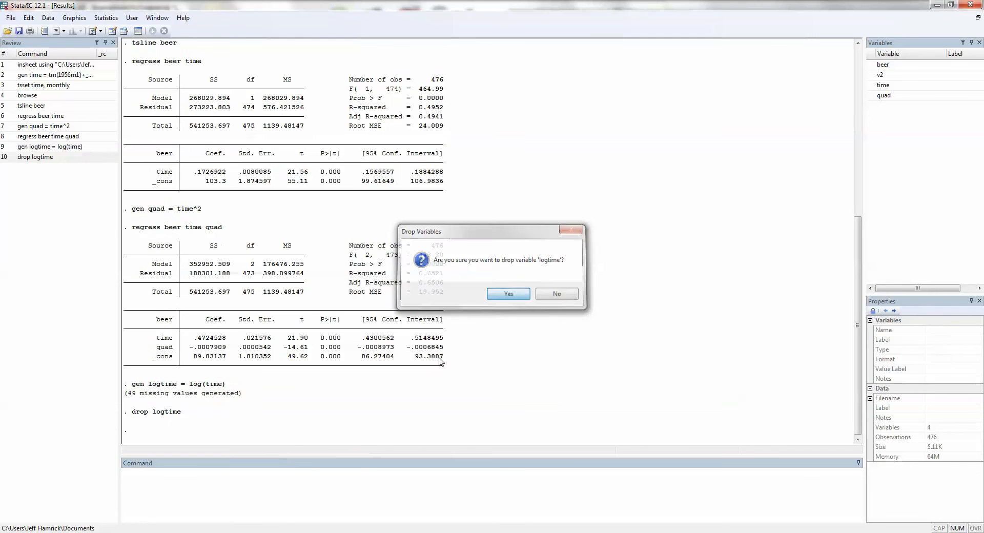
Step: Generate logtime as log(50+time) and regress beer on time, quad and logtime
{"action": "left_click", "coordinate": [366, 495]}
{"action": "type", "text": "gen "}
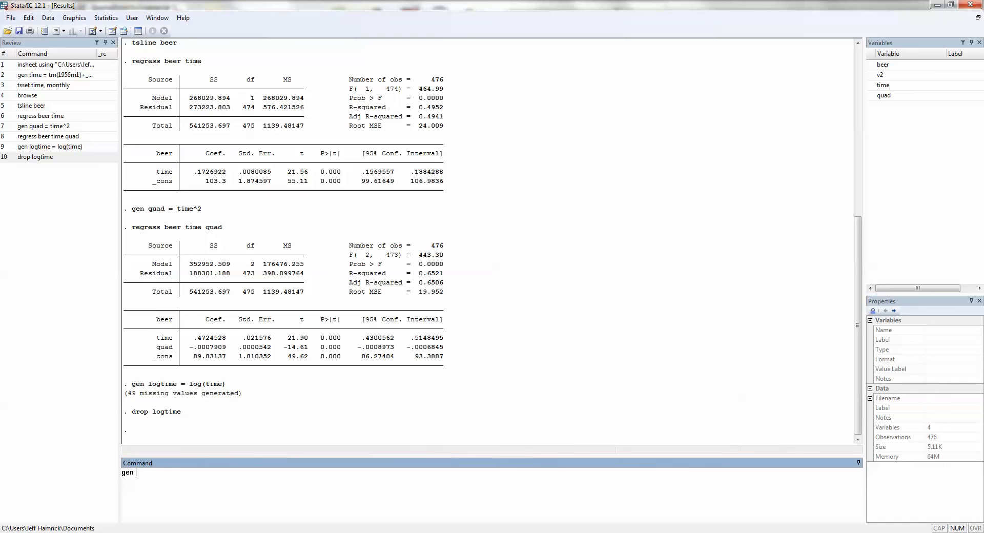
{"action": "type", "text": "logtime = log("}
{"action": "type", "text": "50+time)"}
{"action": "key", "text": "Return"}
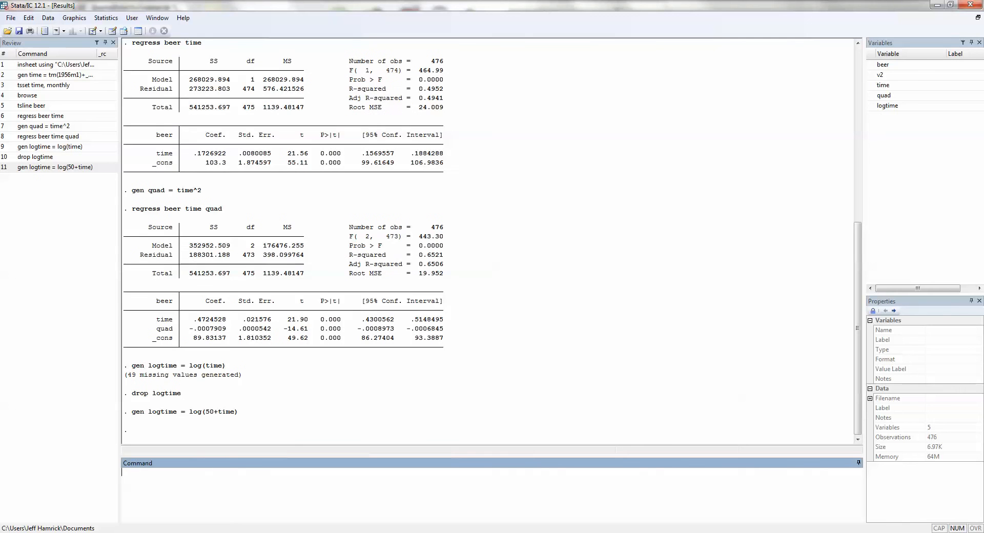
{"action": "type", "text": "regress beer time quad logtime"}
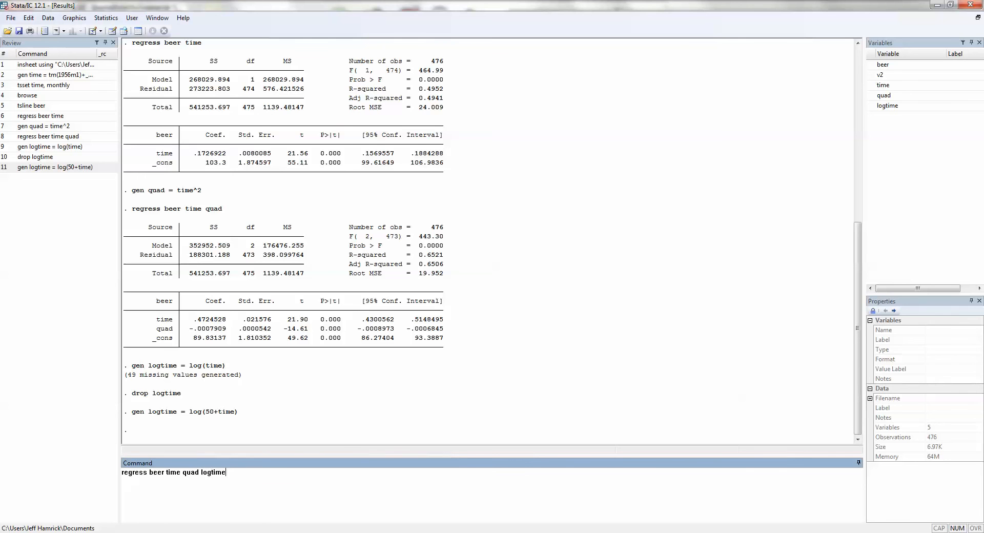
{"action": "key", "text": "Return"}
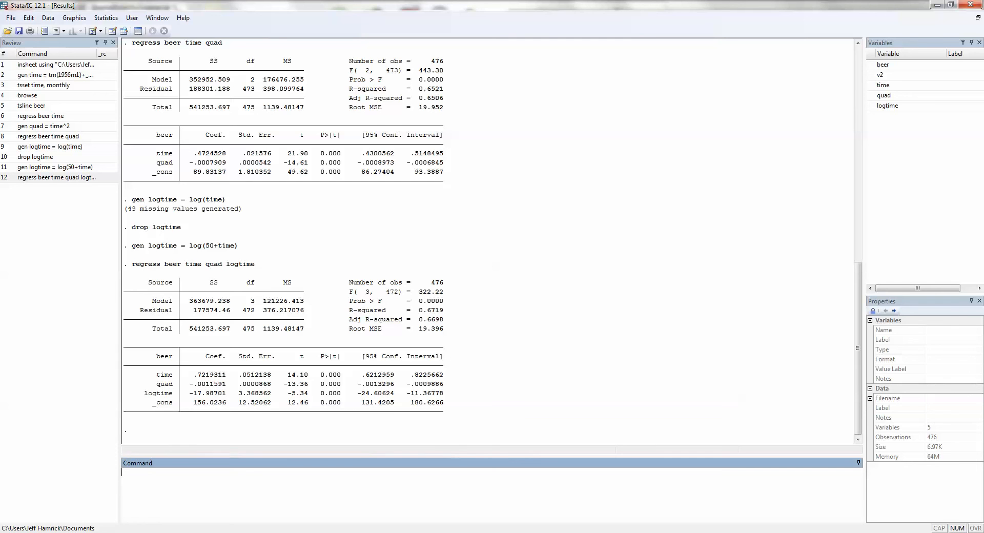
Step: Generate the seasonal variables sintime as sin(2*_pi*time/12) and costime as cos(2*_pi*time/12)
{"action": "type", "text": "gen sintime = sin("}
{"action": "type", "text": "time"}
{"action": "key", "text": "Left"}
{"action": "key", "text": "Left"}
{"action": "left_click", "coordinate": [181, 472]}
{"action": "type", "text": "2*"}
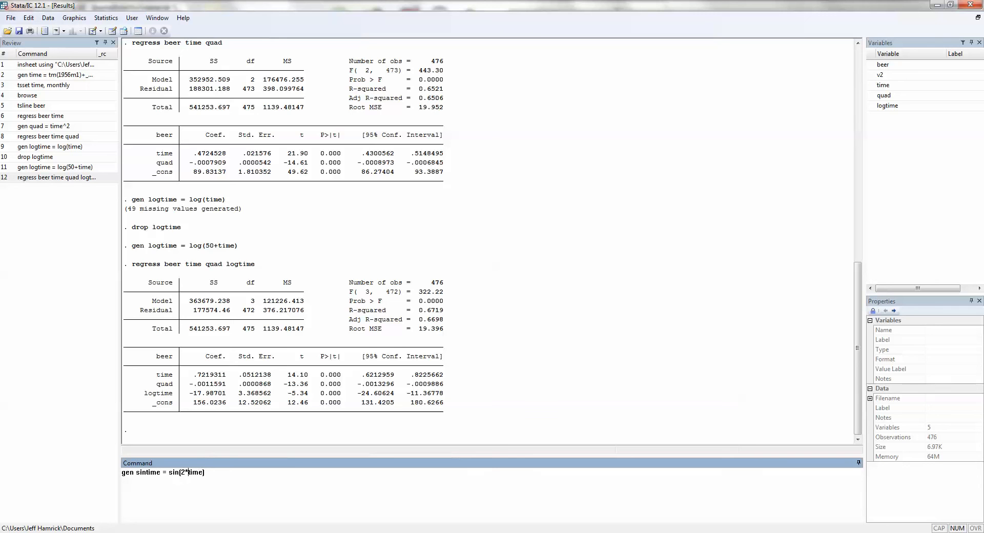
{"action": "type", "text": "_pi*"}
{"action": "left_click", "coordinate": [218, 472]}
{"action": "type", "text": "/12"}
{"action": "key", "text": "Return"}
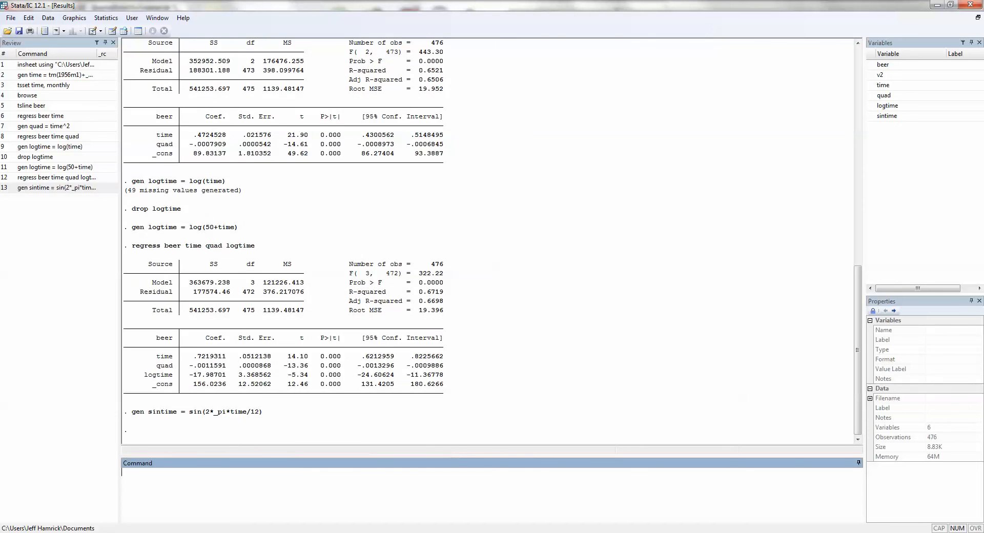
{"action": "type", "text": "gen costime = cos(2*_pi*time/12)"}
{"action": "key", "text": "Return"}
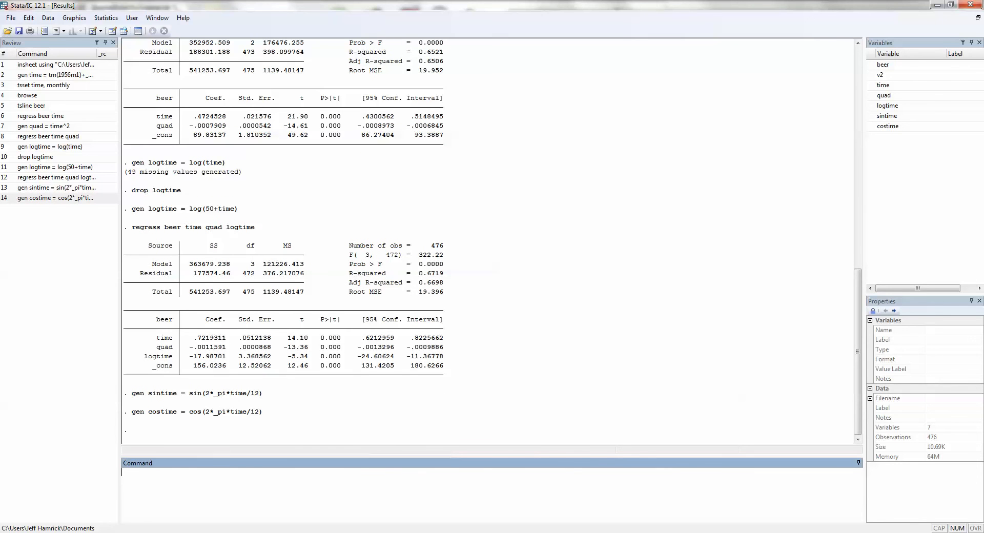
Step: Regress beer on time, quad, logtime, sintime and costime
{"action": "type", "text": "regress beer time quad logtime"}
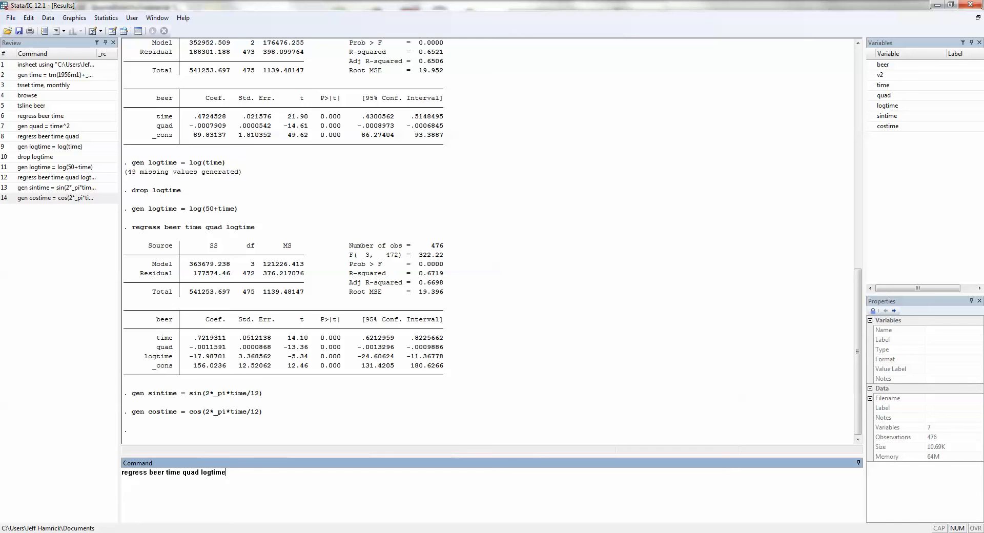
{"action": "type", "text": " sintime costime"}
{"action": "key", "text": "Return"}
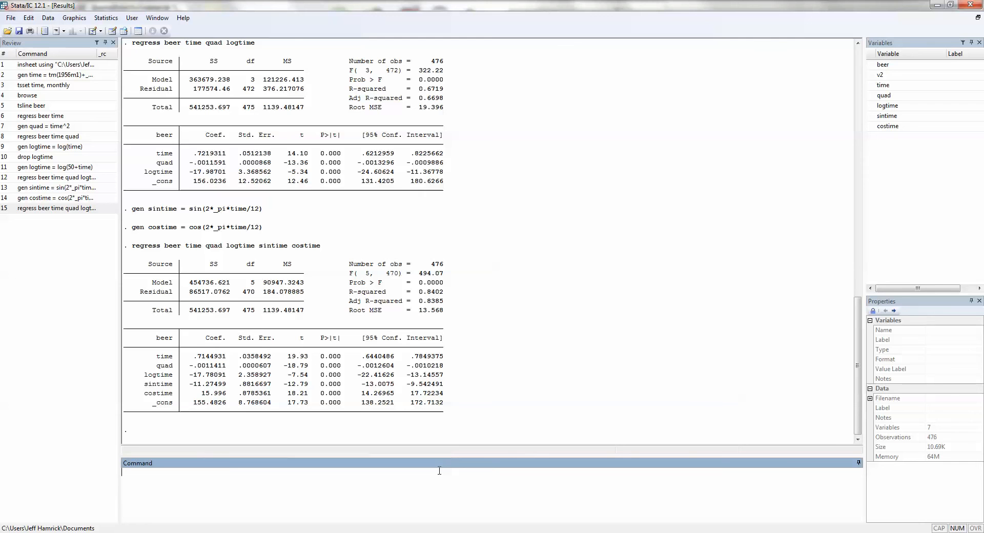
Step: Predict the fitted values as yhat, plot beer and yhat together as time-series lines, and close the graph
{"action": "type", "text": "predict yhat"}
{"action": "key", "text": "Return"}
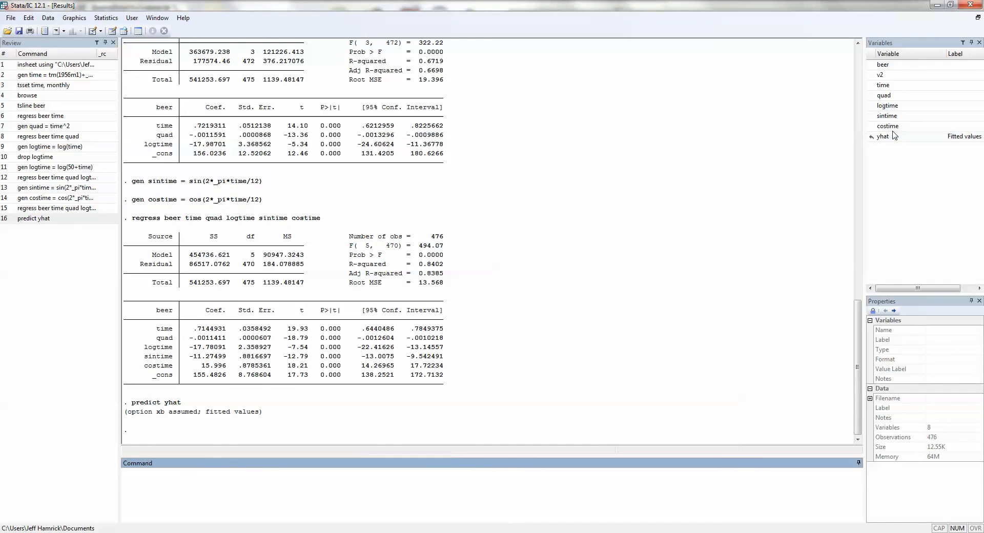
{"action": "type", "text": "tsline beer yhat"}
{"action": "key", "text": "Return"}
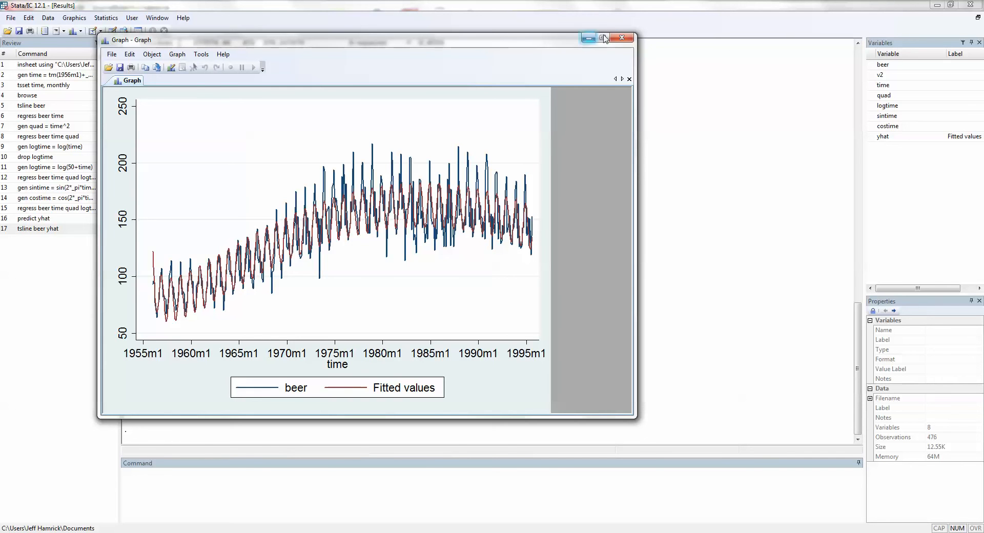
{"action": "left_click", "coordinate": [621, 38]}
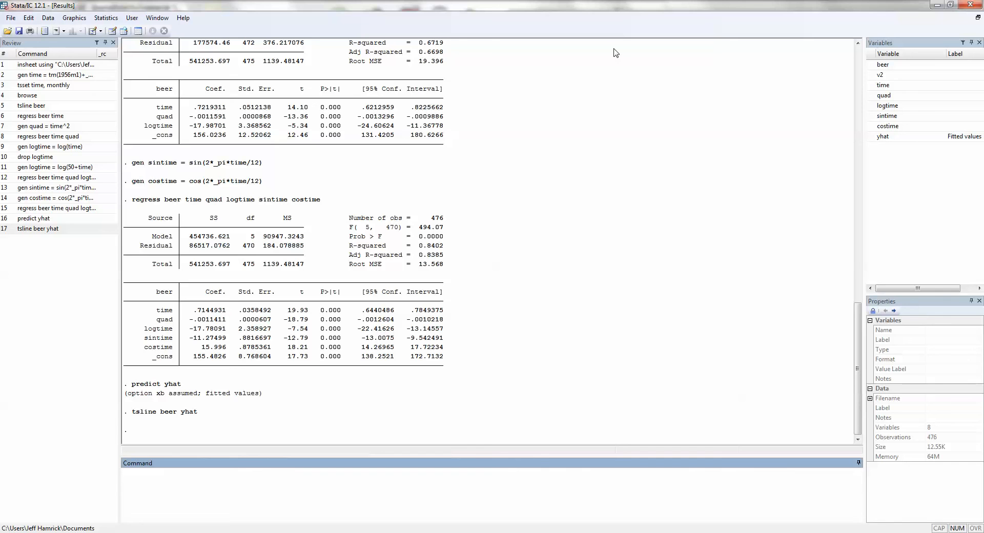
{"action": "left_click", "coordinate": [882, 532]}
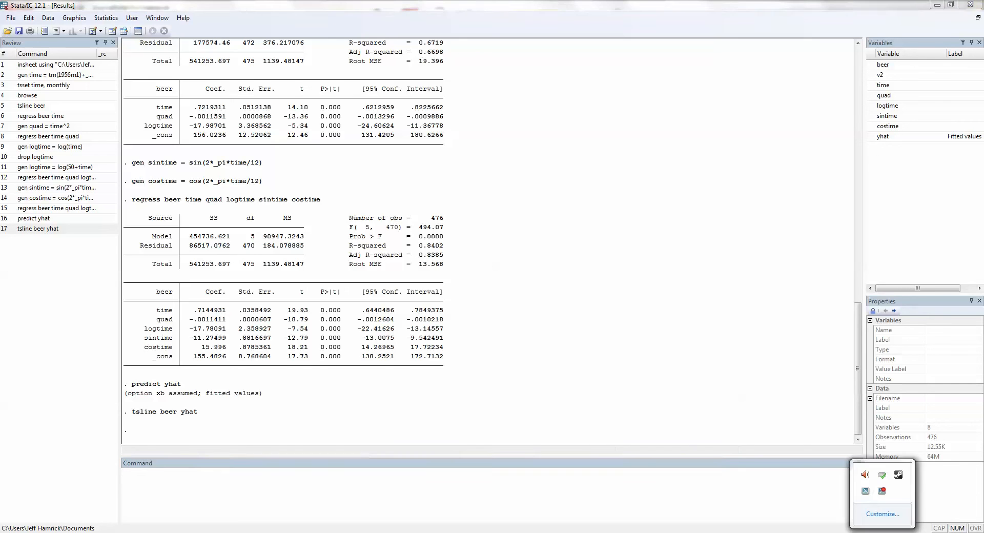